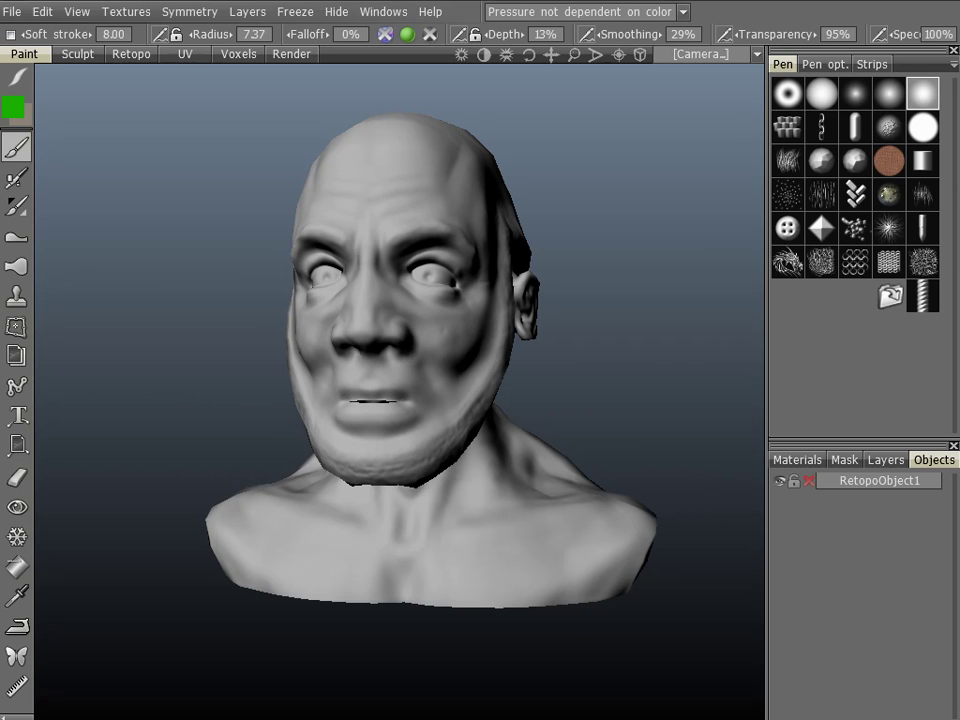
# Inspect the head and shoulder bust from several angles and distances
pyautogui.moveTo(240, 182); pyautogui.dragTo(180, 210)
pyautogui.moveTo(231, 182); pyautogui.dragTo(231, 214, button='middle')
pyautogui.moveTo(231, 214); pyautogui.dragTo(139, 208)
pyautogui.moveTo(139, 241); pyautogui.dragTo(139, 320, button='right')
pyautogui.moveTo(164, 218); pyautogui.dragTo(160, 231, button='middle')
pyautogui.moveTo(163, 238); pyautogui.dragTo(245, 357)
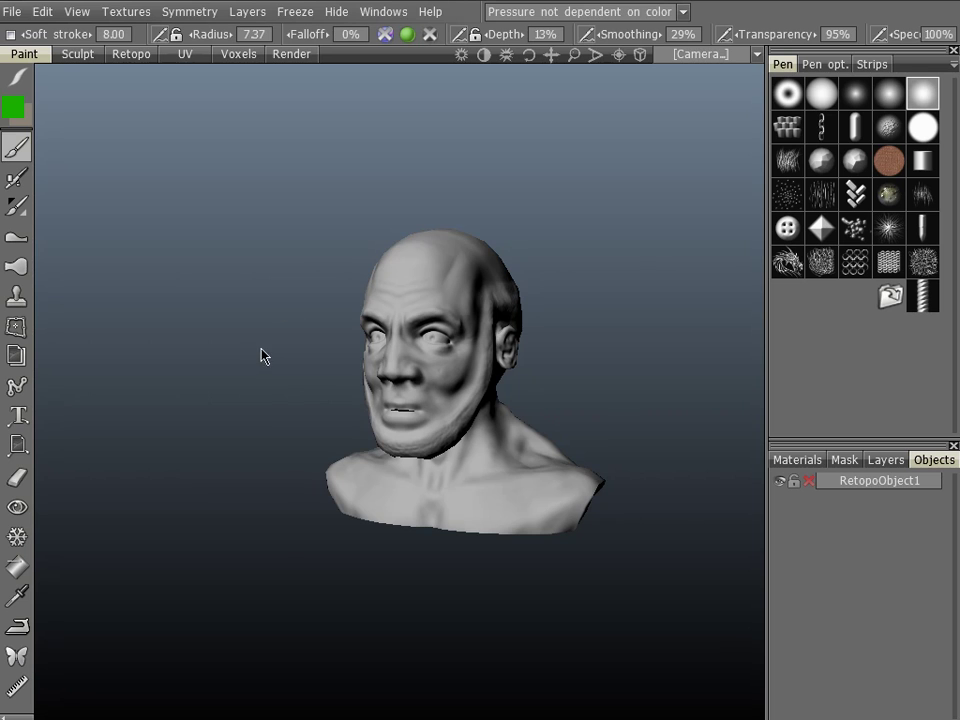
pyautogui.moveTo(251, 331); pyautogui.dragTo(279, 287, button='right')
pyautogui.moveTo(210, 283)
pyautogui.mouseDown()
pyautogui.moveTo(144, 270)
pyautogui.moveTo(213, 303)
pyautogui.mouseUp()
pyautogui.moveTo(201, 298); pyautogui.dragTo(225, 296, button='right')
pyautogui.moveTo(236, 309); pyautogui.dragTo(182, 295)
pyautogui.moveTo(249, 326); pyautogui.dragTo(105, 214, button='middle')
# Project the bust's side profile, with the whole head and neck in frame, to Photoshop for editing
pyautogui.press('5')
pyautogui.moveTo(285, 369); pyautogui.dragTo(251, 412, button='middle')
pyautogui.moveTo(251, 412); pyautogui.dragTo(300, 120, button='right')
pyautogui.moveTo(315, 348); pyautogui.dragTo(476, 351, button='middle')
pyautogui.moveTo(197, 401); pyautogui.dragTo(238, 200, button='right')
pyautogui.moveTo(239, 258); pyautogui.dragTo(291, 355, button='middle')
pyautogui.moveTo(218, 375); pyautogui.dragTo(222, 367, button='middle')
pyautogui.moveTo(219, 380); pyautogui.dragTo(242, 312, button='right')
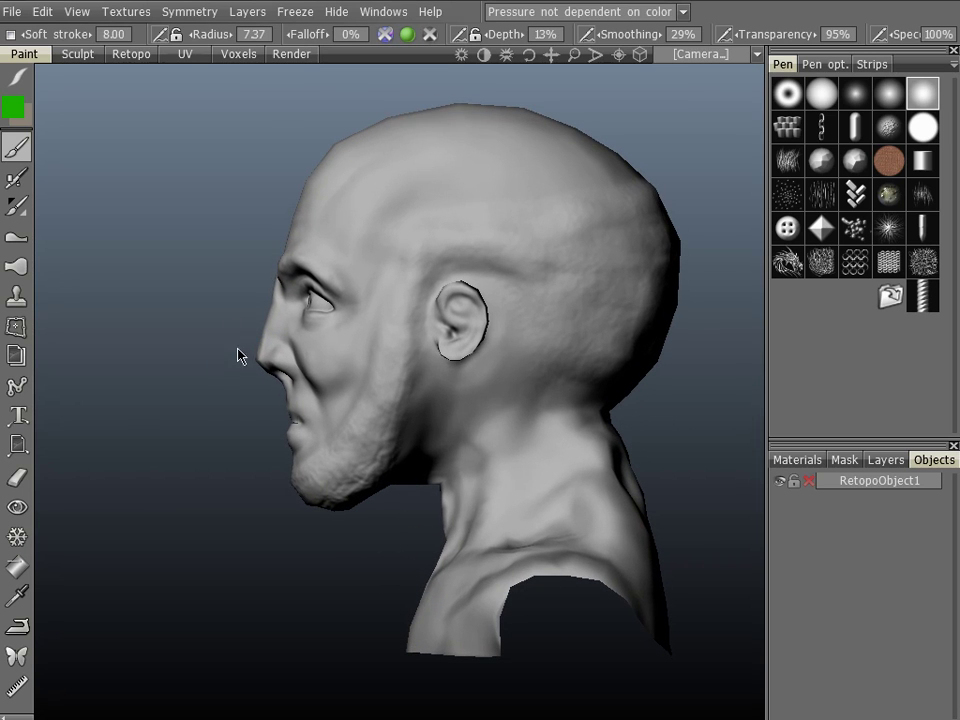
pyautogui.moveTo(216, 379); pyautogui.dragTo(150, 373, button='middle')
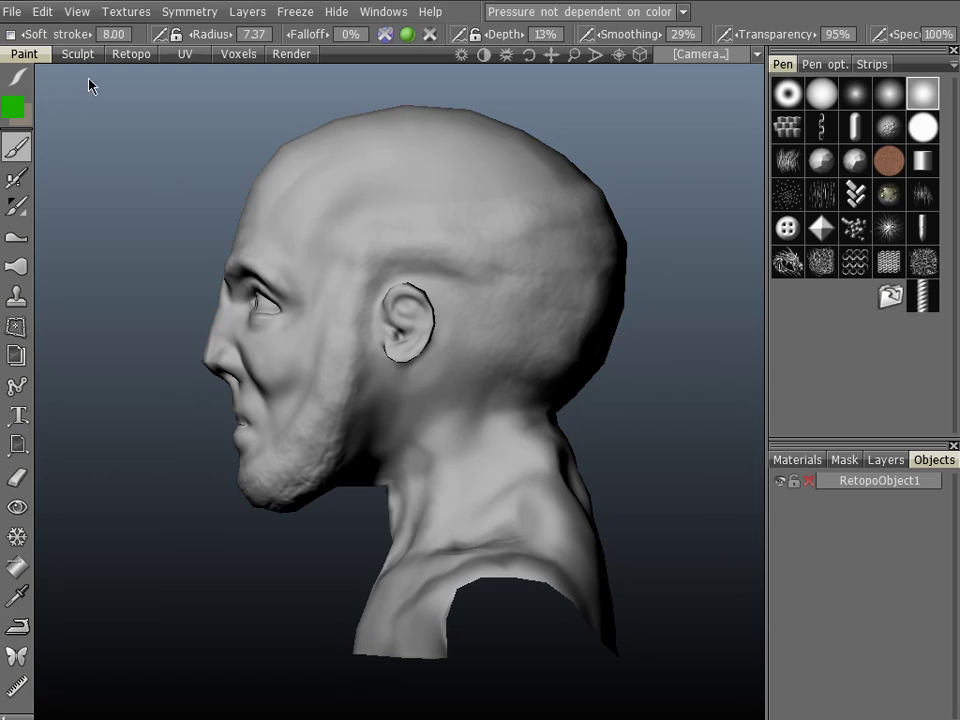
pyautogui.click(45, 12)
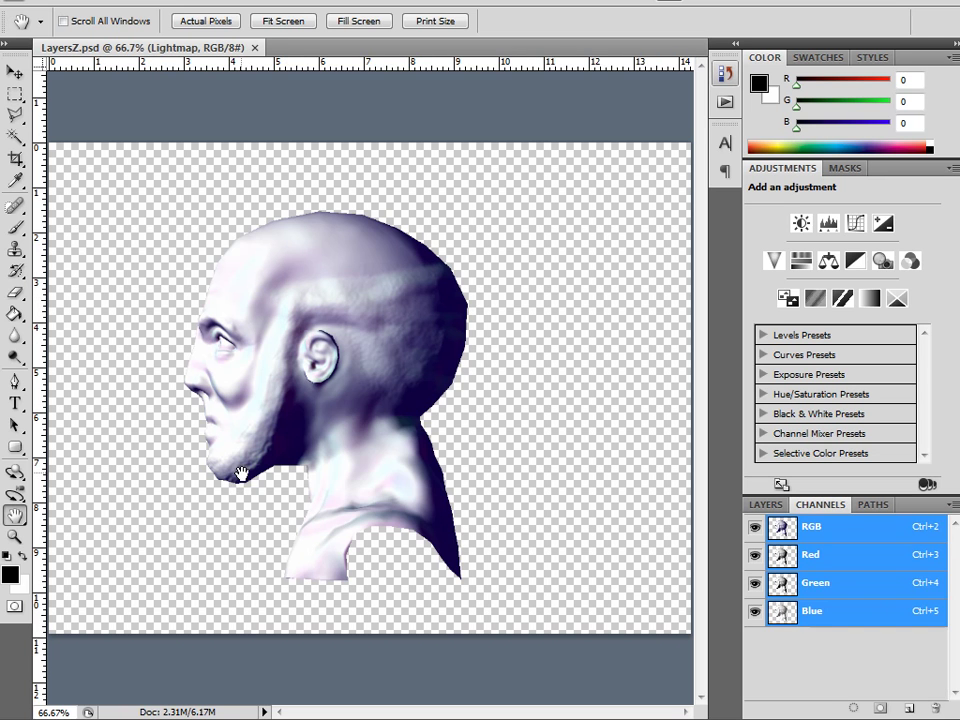
# Review the layer stack of LayersZ.psd in Photoshop and add a new empty layer above Lightmap
pyautogui.hotkey('ctrl', '1')
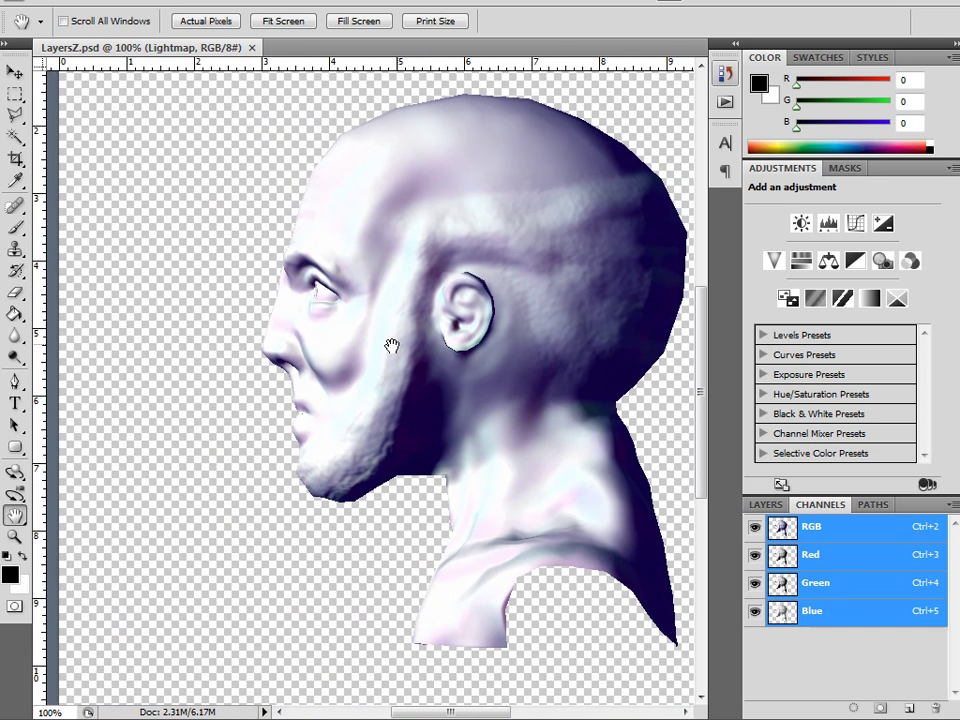
pyautogui.moveTo(391, 346); pyautogui.dragTo(319, 344)
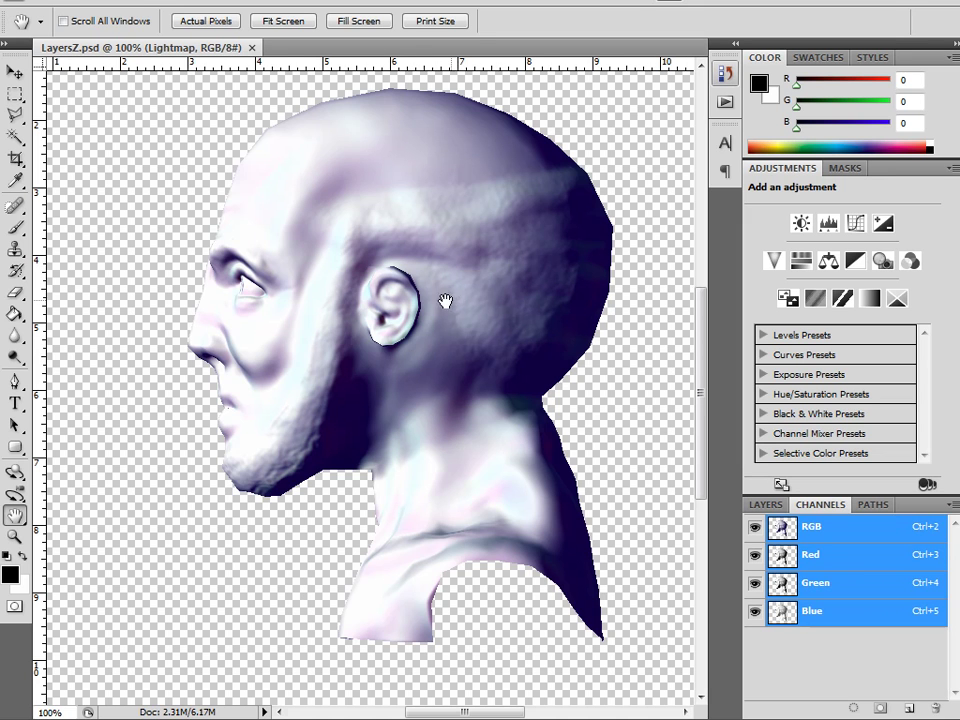
pyautogui.moveTo(445, 301); pyautogui.dragTo(434, 296)
pyautogui.click(765, 504)
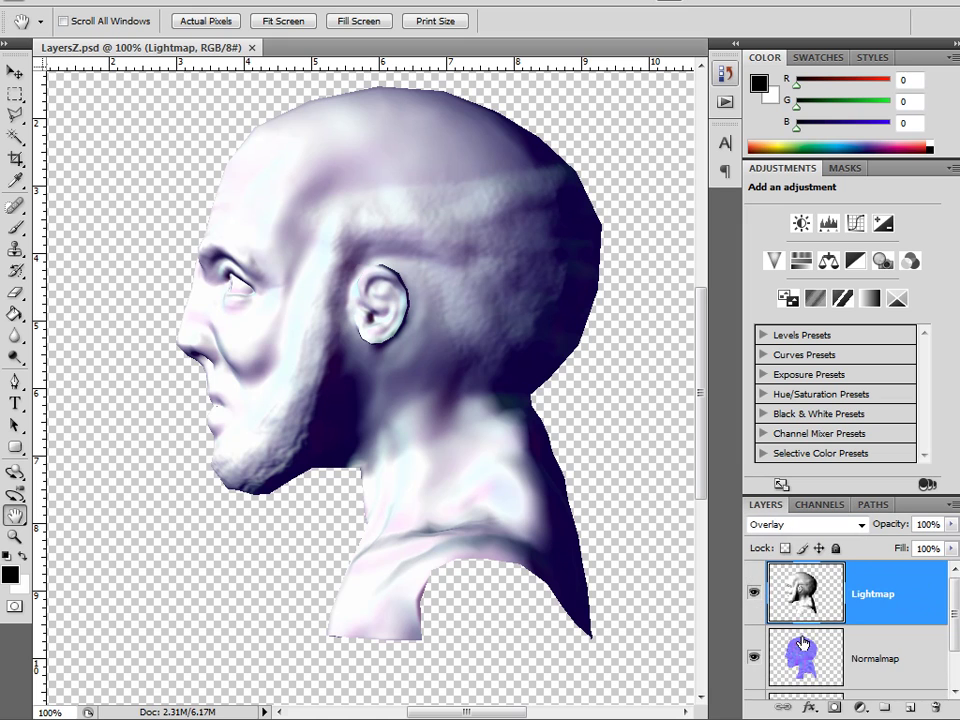
pyautogui.moveTo(955, 612); pyautogui.dragTo(951, 648)
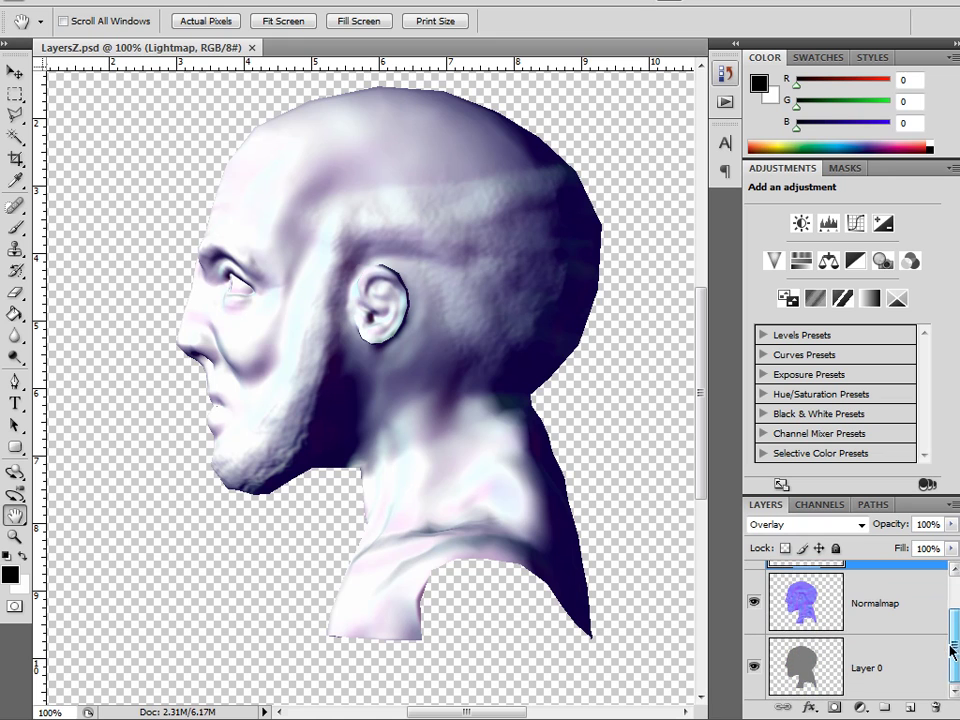
pyautogui.click(910, 707)
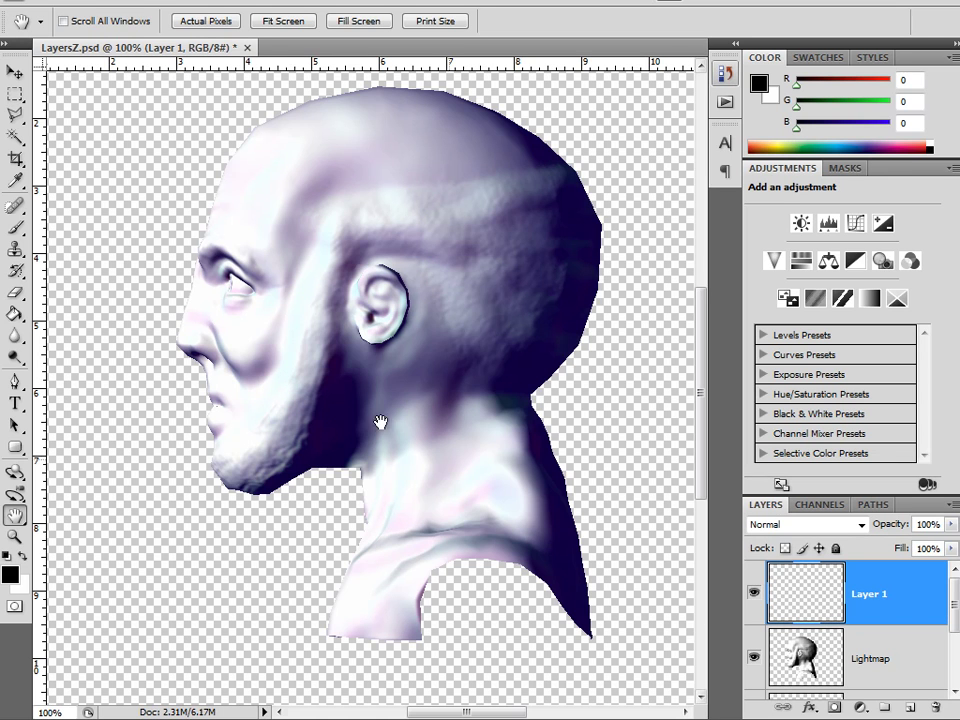
# Choose the Brush tool with a soft 60 px tip at 0% hardness
pyautogui.moveTo(15, 227); pyautogui.dragTo(90, 232)
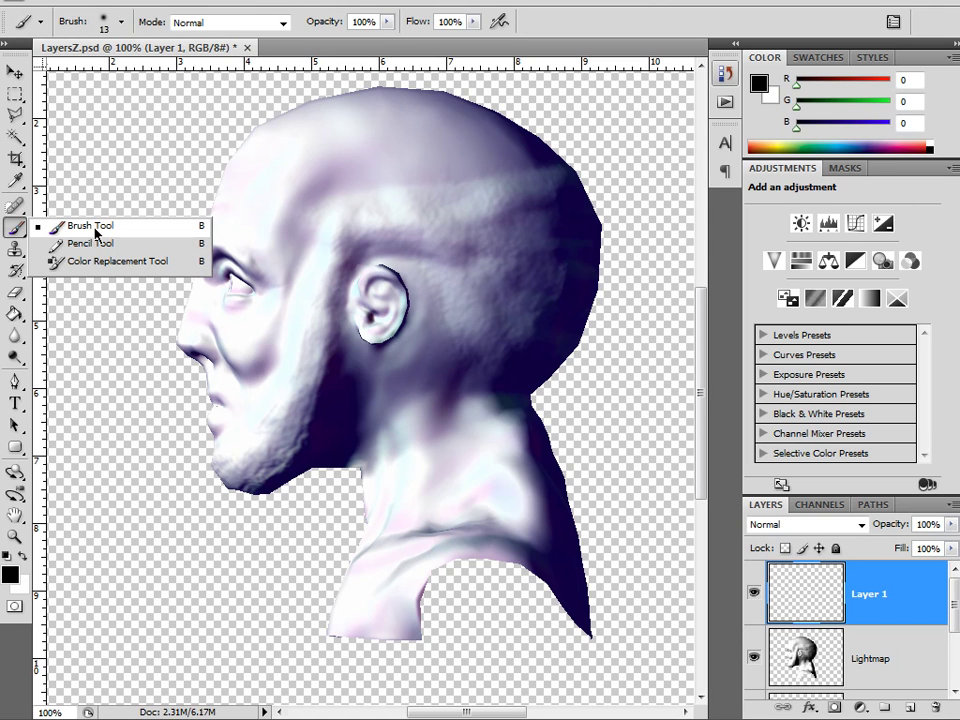
pyautogui.moveTo(95, 232); pyautogui.dragTo(95, 232)
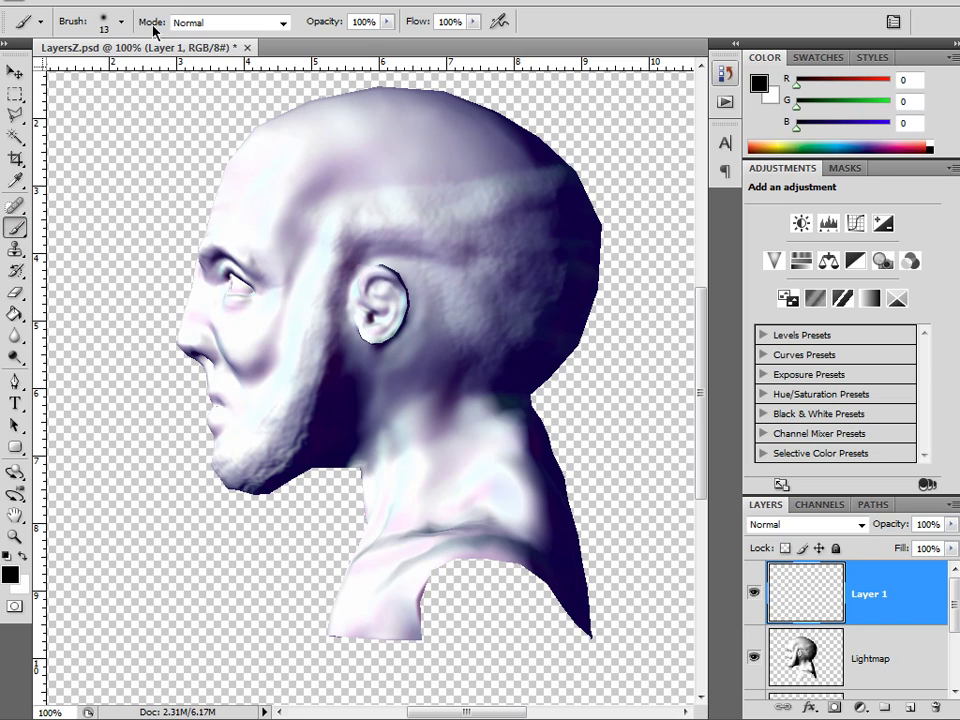
pyautogui.rightClick(300, 193)
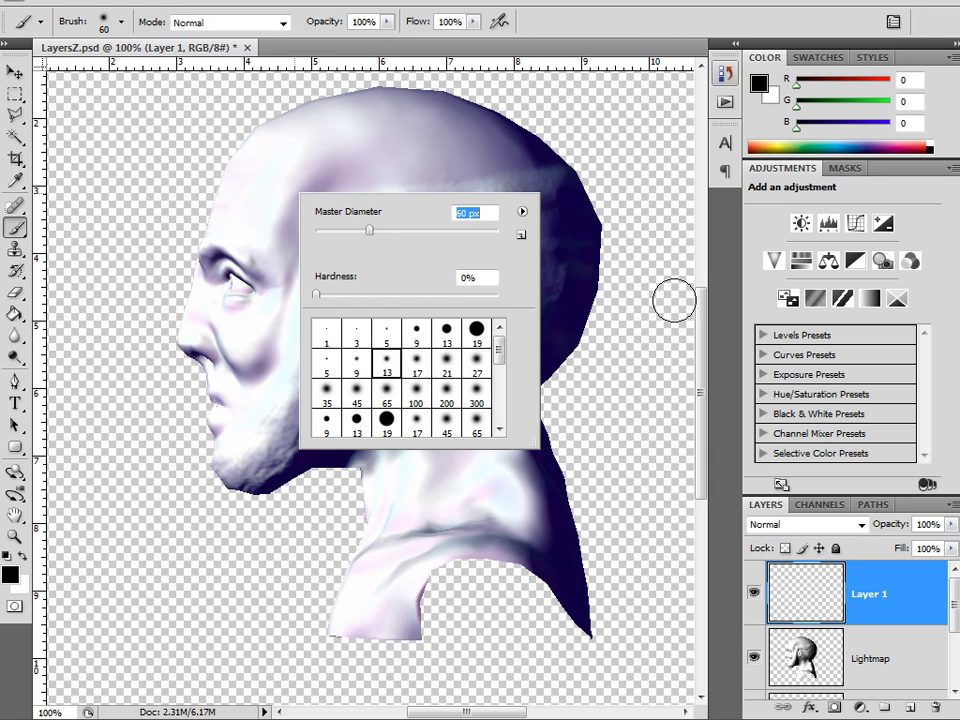
pyautogui.press('Return')
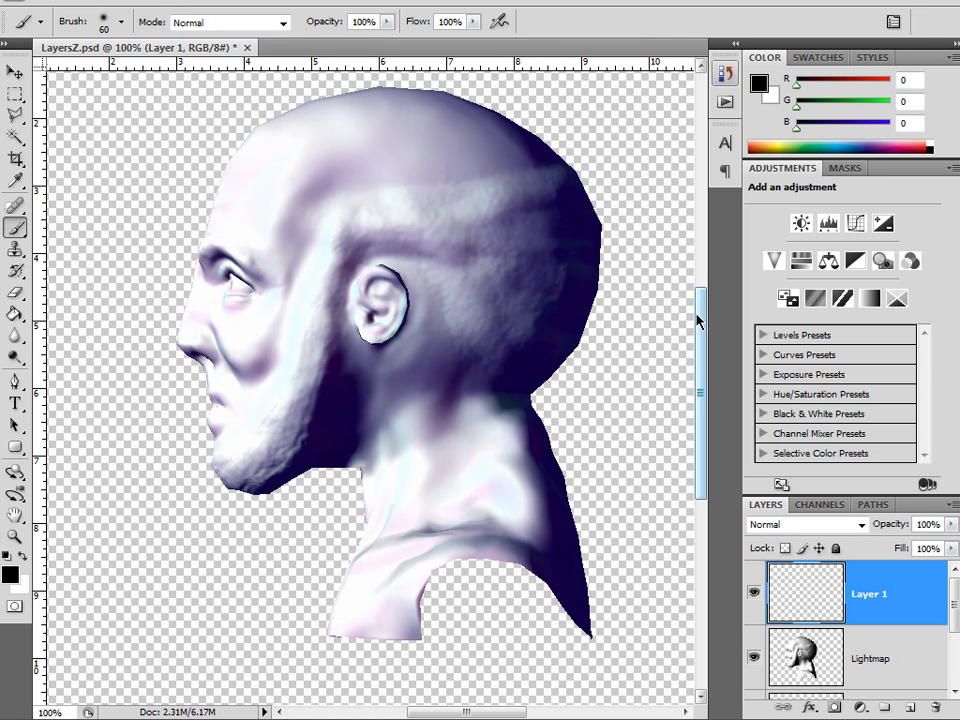
# Mix a purple foreground color with RGB values 102, 48, 153
pyautogui.click(845, 112)
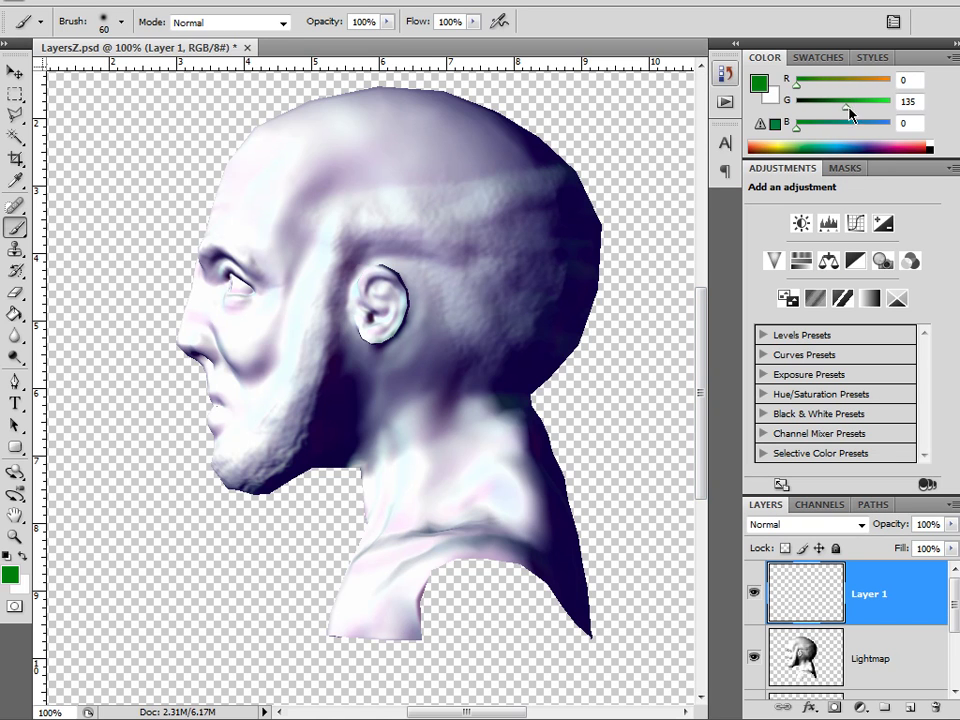
pyautogui.moveTo(829, 131); pyautogui.dragTo(859, 133)
pyautogui.moveTo(818, 88)
pyautogui.mouseDown()
pyautogui.moveTo(868, 94)
pyautogui.moveTo(833, 88)
pyautogui.mouseUp()
pyautogui.click(807, 100)
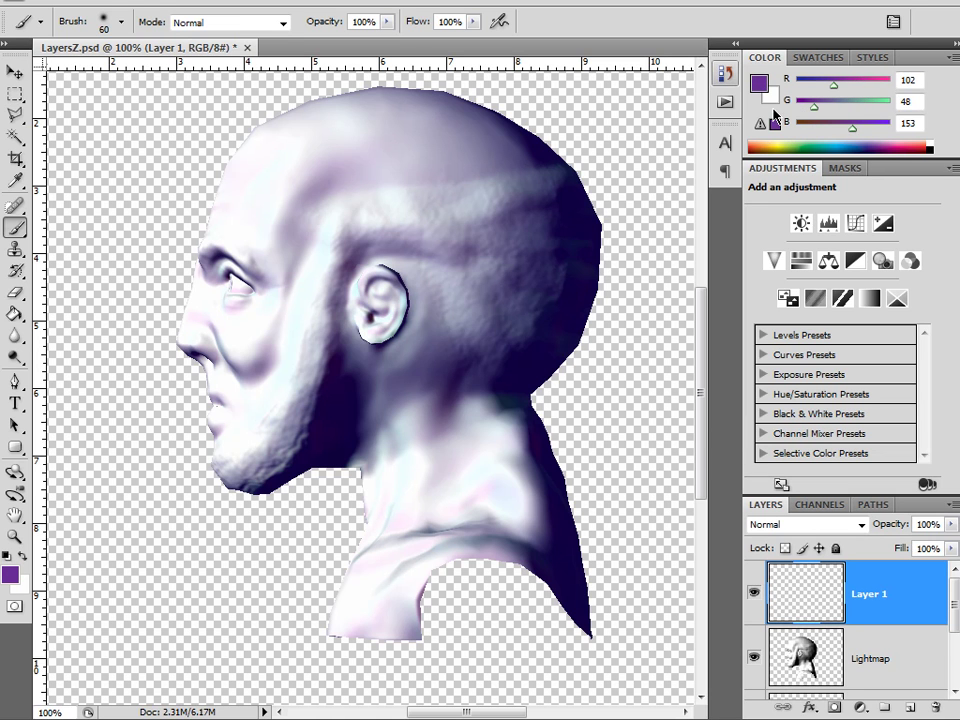
# Set the foreground color to blue, RGB 32, 63, 142, and paint over the top of the skull on Layer 1
pyautogui.click(765, 89)
pyautogui.click(381, 212)
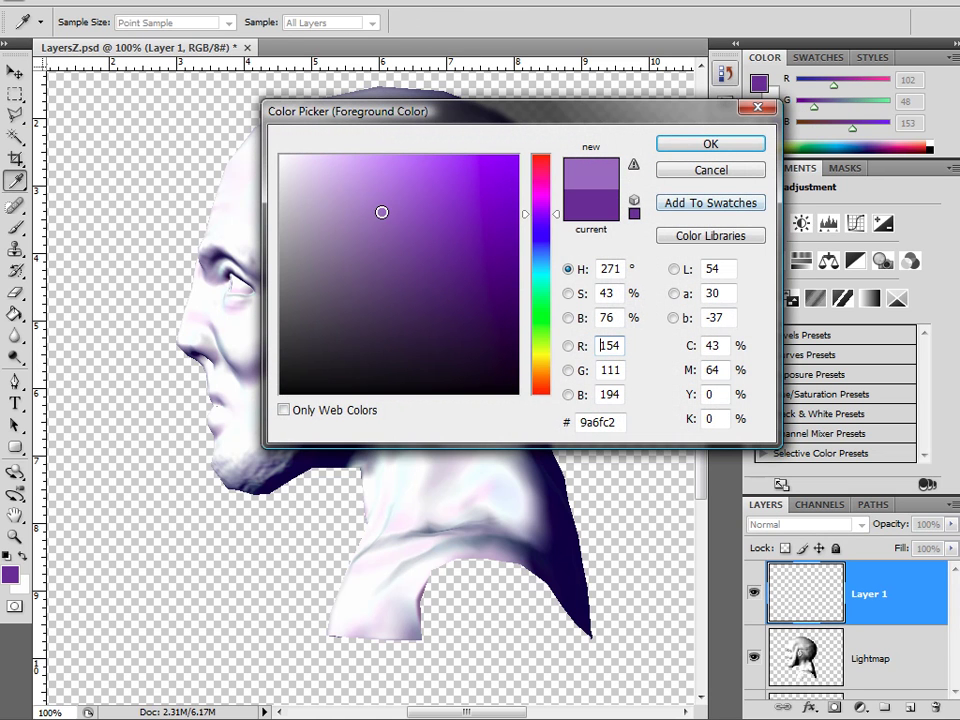
pyautogui.moveTo(399, 253)
pyautogui.mouseDown()
pyautogui.moveTo(386, 238)
pyautogui.moveTo(402, 284)
pyautogui.mouseUp()
pyautogui.moveTo(545, 248); pyautogui.dragTo(545, 245)
pyautogui.click(464, 261)
pyautogui.click(705, 144)
pyautogui.press('b')
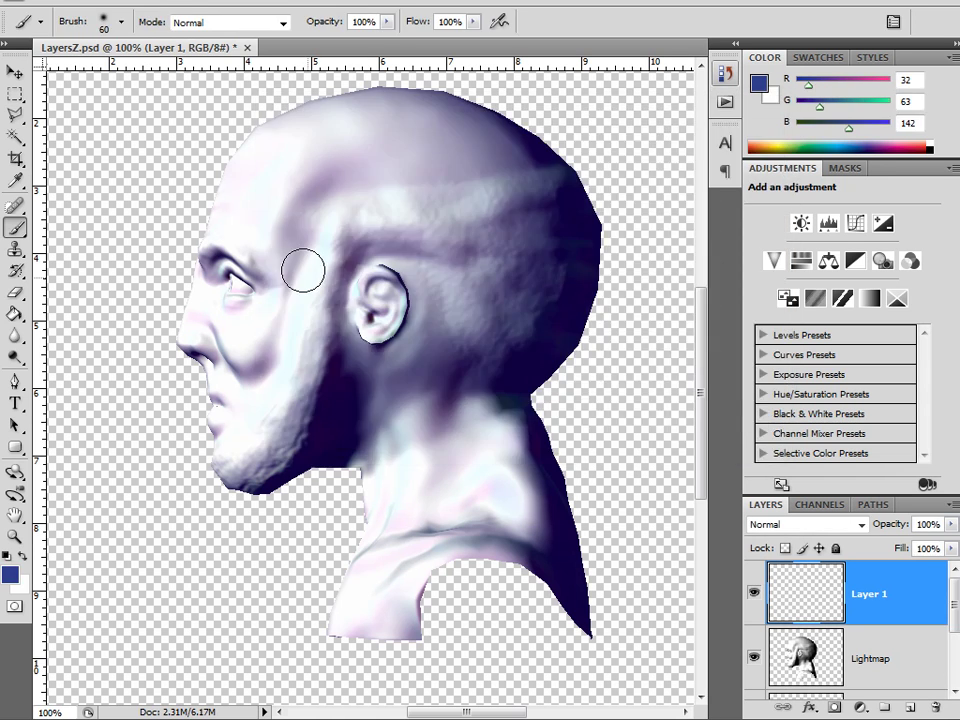
pyautogui.moveTo(324, 139)
pyautogui.mouseDown()
pyautogui.moveTo(336, 146)
pyautogui.moveTo(437, 125)
pyautogui.moveTo(497, 96)
pyautogui.moveTo(285, 144)
pyautogui.moveTo(300, 125)
pyautogui.moveTo(230, 163)
pyautogui.moveTo(215, 150)
pyautogui.moveTo(377, 165)
pyautogui.moveTo(450, 140)
pyautogui.moveTo(557, 150)
pyautogui.moveTo(250, 150)
pyautogui.moveTo(195, 190)
pyautogui.moveTo(250, 138)
pyautogui.moveTo(300, 64)
pyautogui.moveTo(405, 90)
pyautogui.moveTo(370, 95)
pyautogui.moveTo(218, 165)
pyautogui.mouseUp()
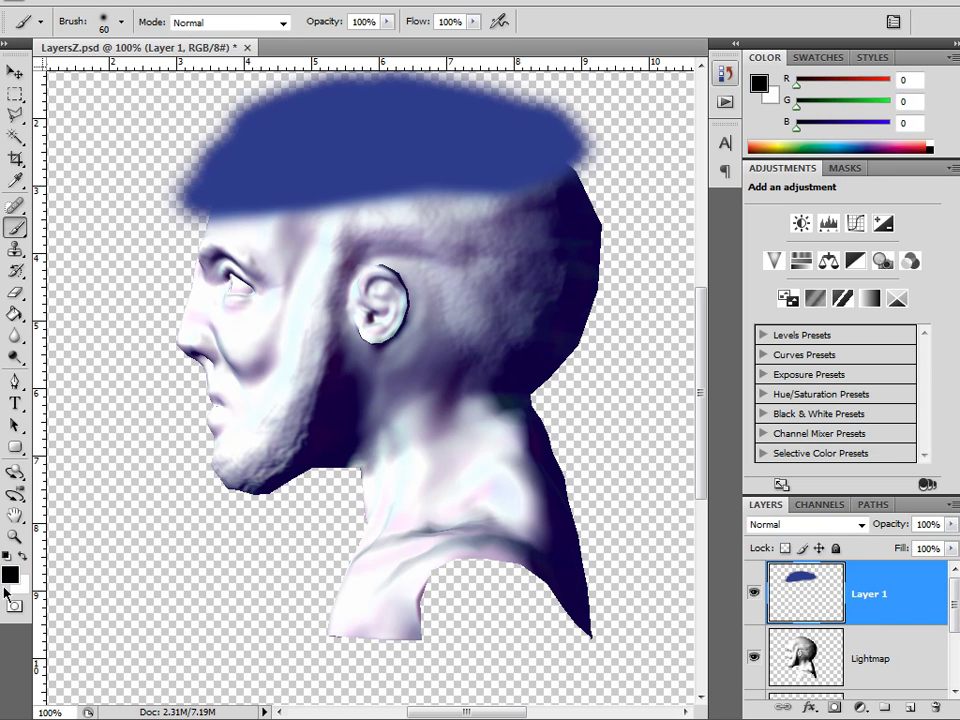
# Set the foreground color to red, c61515, and paint over the neck and shoulder on the same layer
pyautogui.click(10, 570)
pyautogui.click(492, 207)
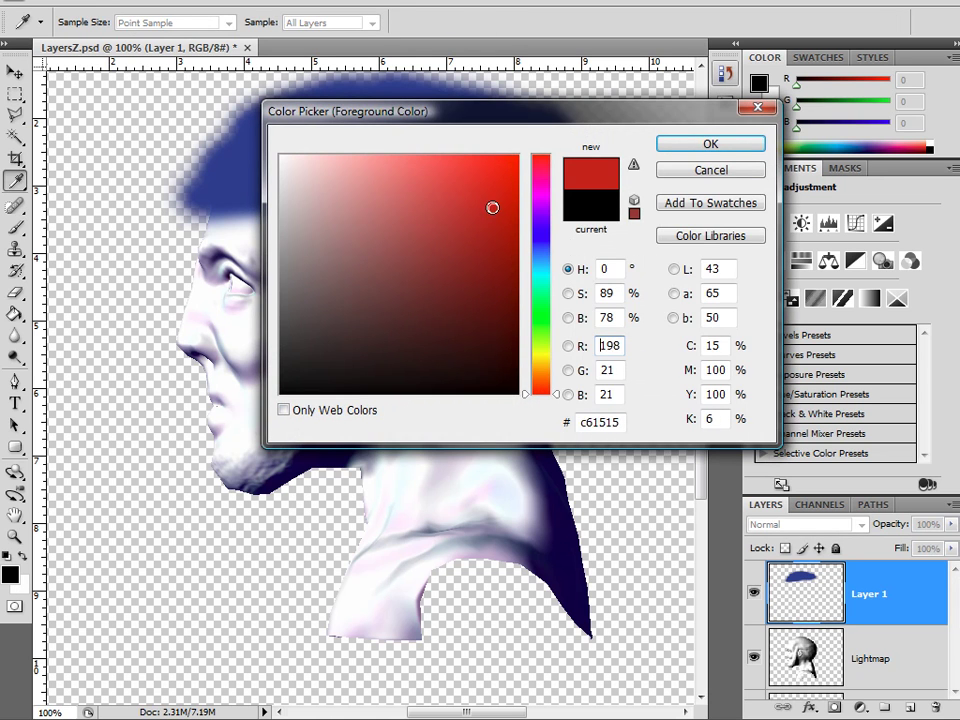
pyautogui.click(722, 147)
pyautogui.press('b')
pyautogui.moveTo(563, 426)
pyautogui.mouseDown()
pyautogui.moveTo(332, 506)
pyautogui.moveTo(446, 476)
pyautogui.moveTo(546, 433)
pyautogui.moveTo(326, 516)
pyautogui.moveTo(535, 461)
pyautogui.moveTo(461, 508)
pyautogui.moveTo(444, 489)
pyautogui.moveTo(350, 594)
pyautogui.moveTo(343, 540)
pyautogui.moveTo(347, 615)
pyautogui.moveTo(375, 590)
pyautogui.moveTo(368, 637)
pyautogui.moveTo(392, 523)
pyautogui.moveTo(414, 641)
pyautogui.moveTo(455, 519)
pyautogui.moveTo(470, 590)
pyautogui.moveTo(505, 470)
pyautogui.moveTo(462, 524)
pyautogui.moveTo(604, 435)
pyautogui.moveTo(408, 510)
pyautogui.mouseUp()
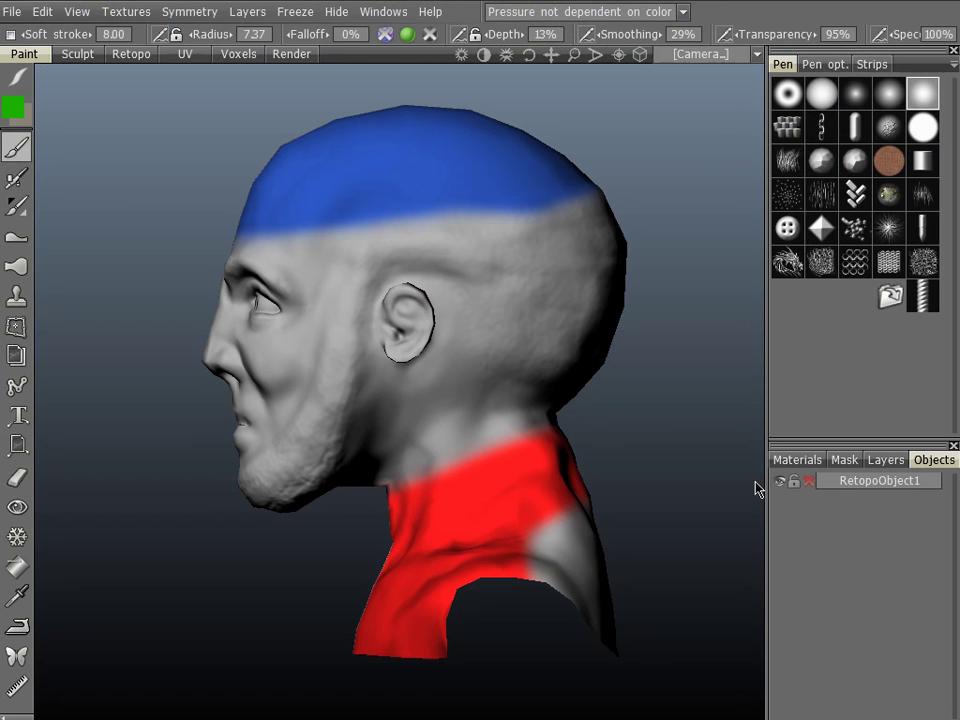
# Back in 3D-Coat, toggle Layer 1's visibility off and on and inspect the projected blue and red paint from the front and side
pyautogui.click(869, 466)
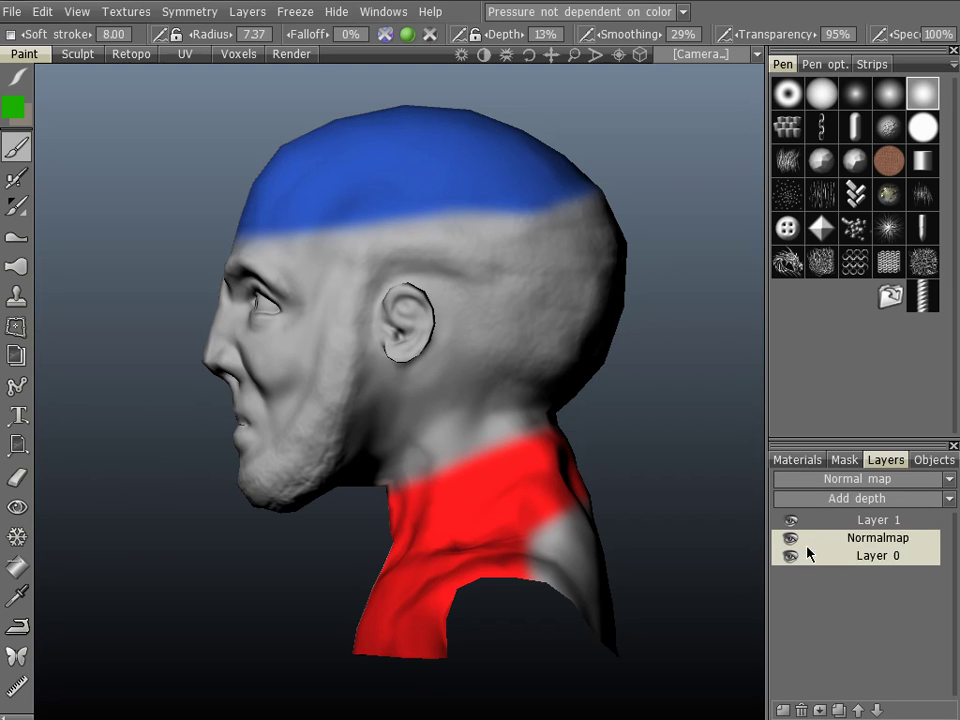
pyautogui.click(789, 521)
pyautogui.click(790, 521)
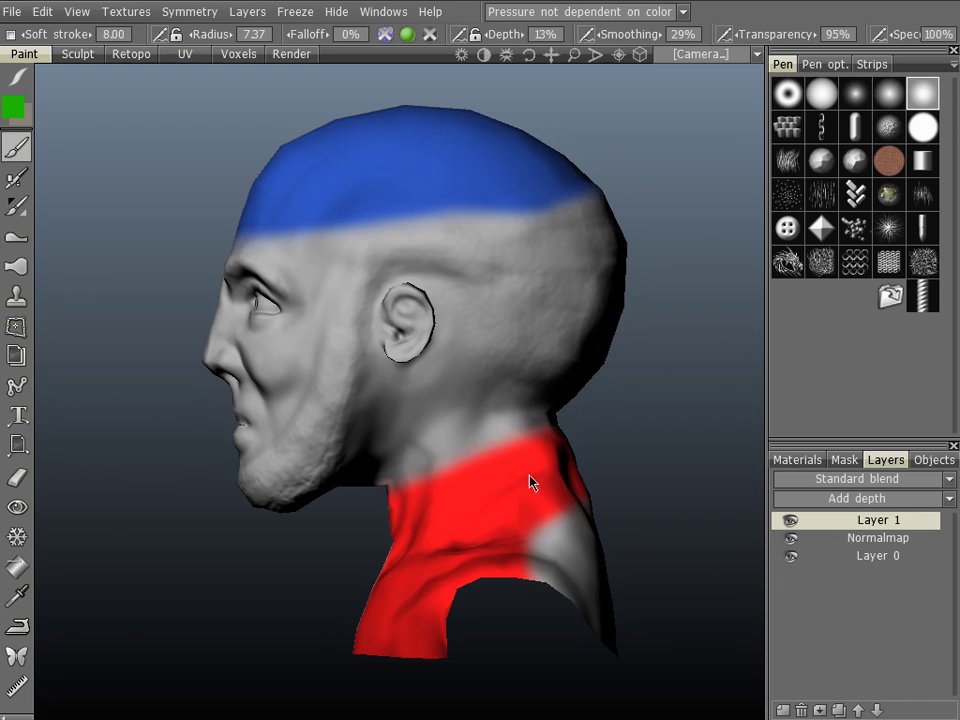
pyautogui.moveTo(140, 235); pyautogui.dragTo(401, 244)
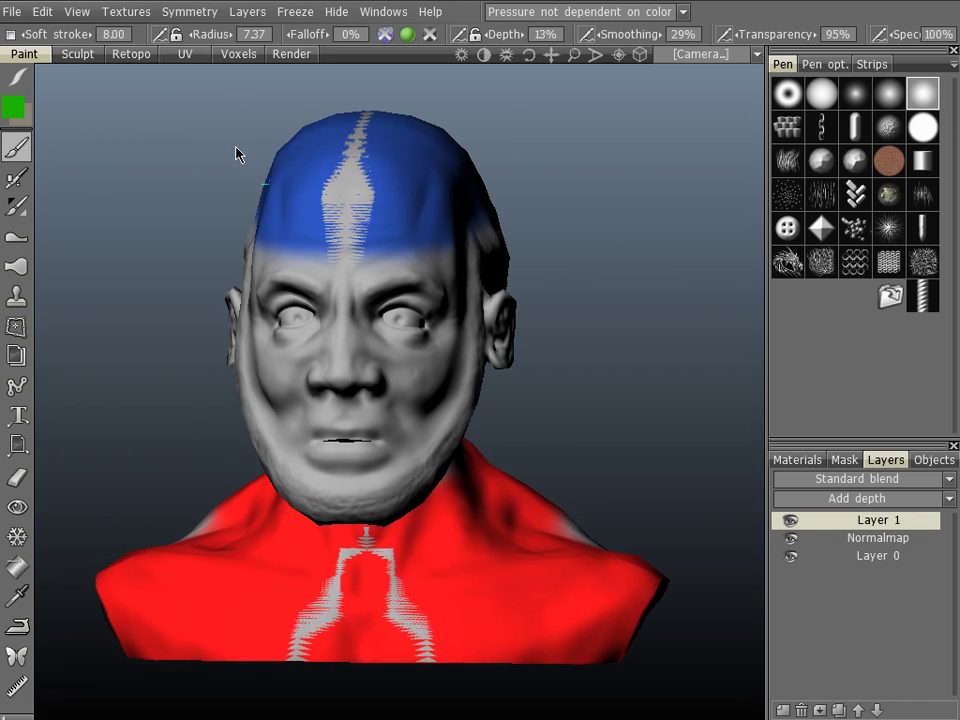
pyautogui.moveTo(236, 154); pyautogui.dragTo(317, 134, button='middle')
pyautogui.moveTo(182, 240)
pyautogui.mouseDown()
pyautogui.moveTo(255, 152)
pyautogui.moveTo(200, 228)
pyautogui.mouseUp()
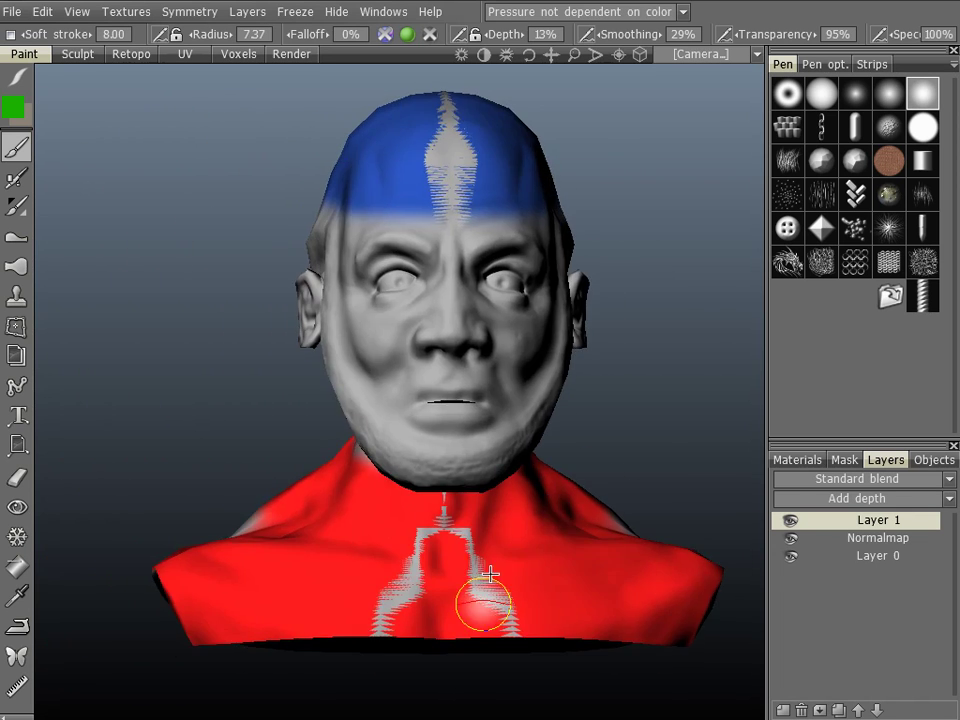
pyautogui.moveTo(446, 516)
pyautogui.mouseDown()
pyautogui.moveTo(186, 253)
pyautogui.moveTo(204, 334)
pyautogui.moveTo(155, 473)
pyautogui.moveTo(178, 349)
pyautogui.moveTo(201, 386)
pyautogui.moveTo(174, 253)
pyautogui.moveTo(281, 276)
pyautogui.moveTo(169, 298)
pyautogui.moveTo(210, 296)
pyautogui.moveTo(118, 341)
pyautogui.moveTo(166, 309)
pyautogui.moveTo(163, 285)
pyautogui.moveTo(341, 302)
pyautogui.moveTo(334, 264)
pyautogui.moveTo(507, 221)
pyautogui.moveTo(148, 266)
pyautogui.moveTo(246, 274)
pyautogui.moveTo(120, 236)
pyautogui.moveTo(208, 287)
pyautogui.moveTo(191, 349)
pyautogui.moveTo(120, 296)
pyautogui.moveTo(114, 373)
pyautogui.moveTo(229, 364)
pyautogui.moveTo(171, 364)
pyautogui.mouseUp()
pyautogui.moveTo(230, 432); pyautogui.dragTo(310, 492)
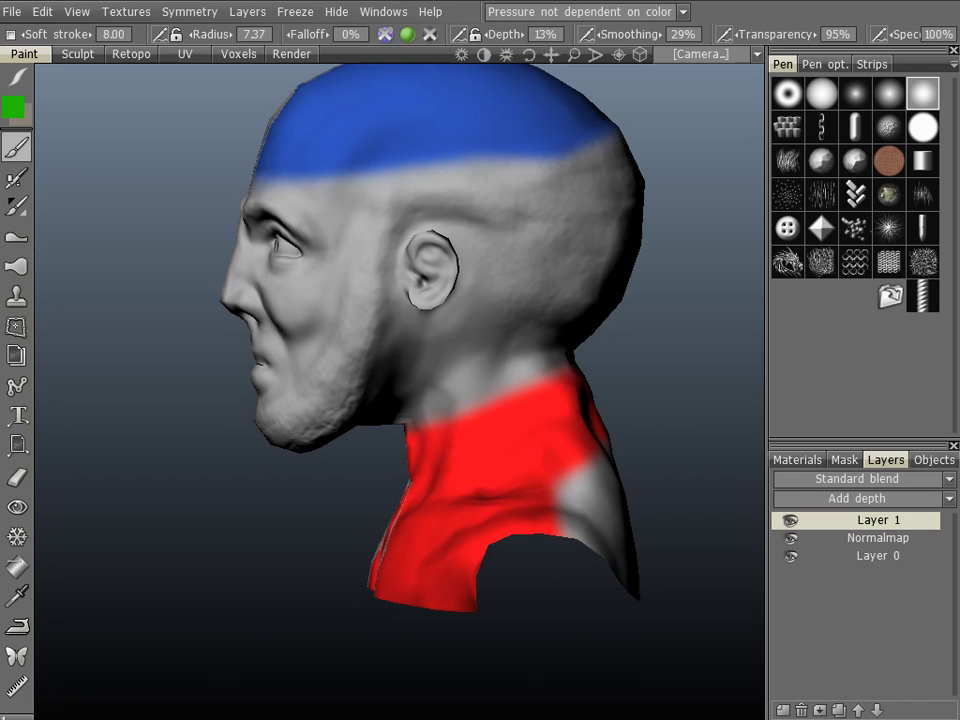